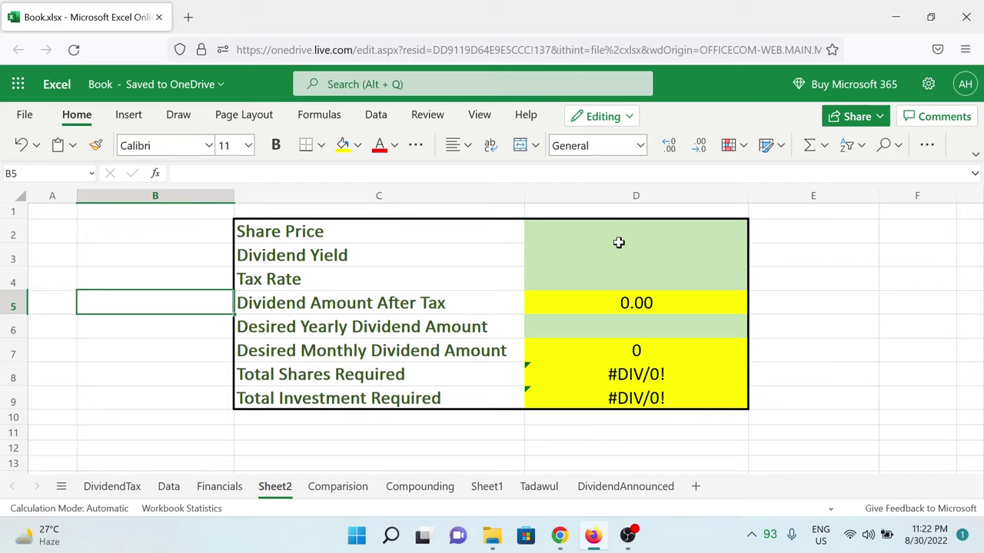
Enter a tax rate of 15% in cell D4 of the dividend calculator
click(605, 279)
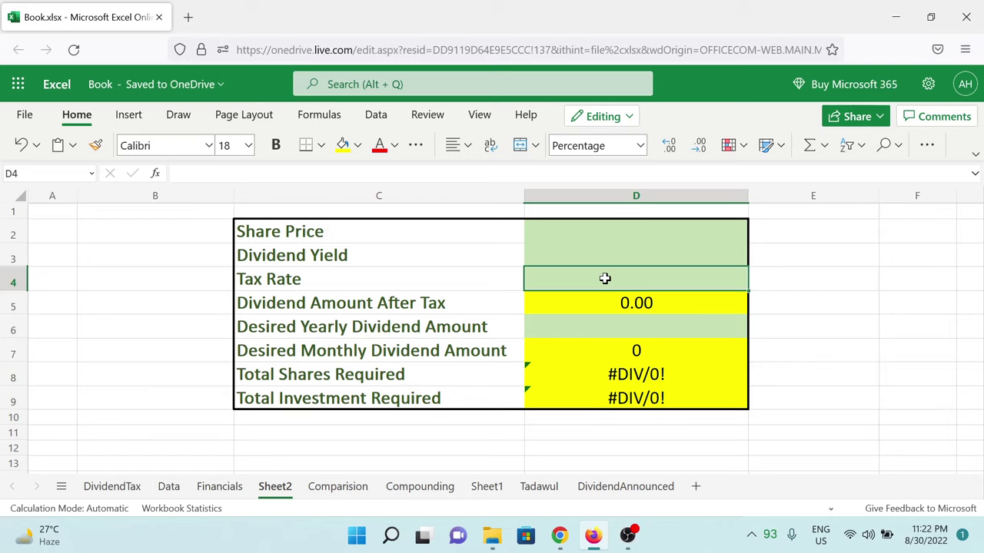
key(F2)
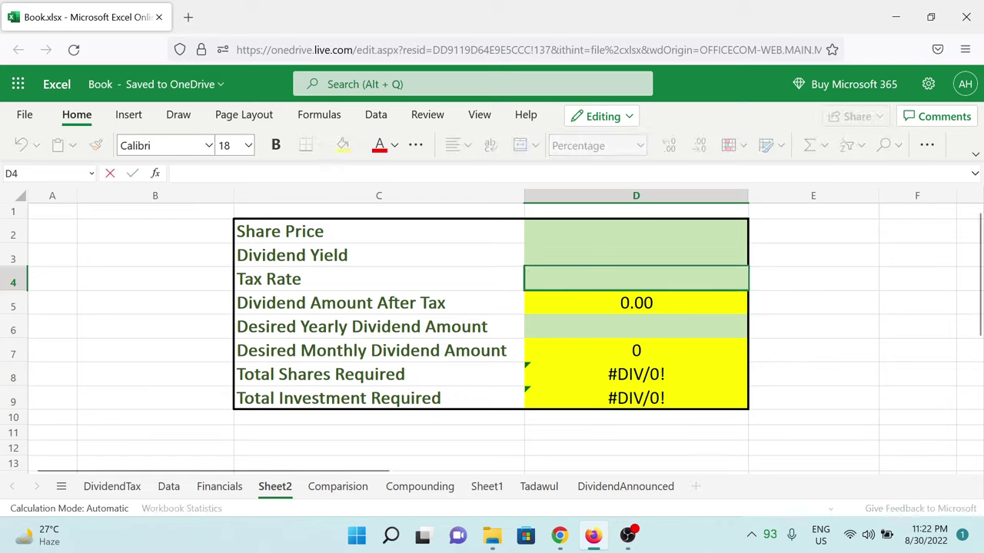
text(15)
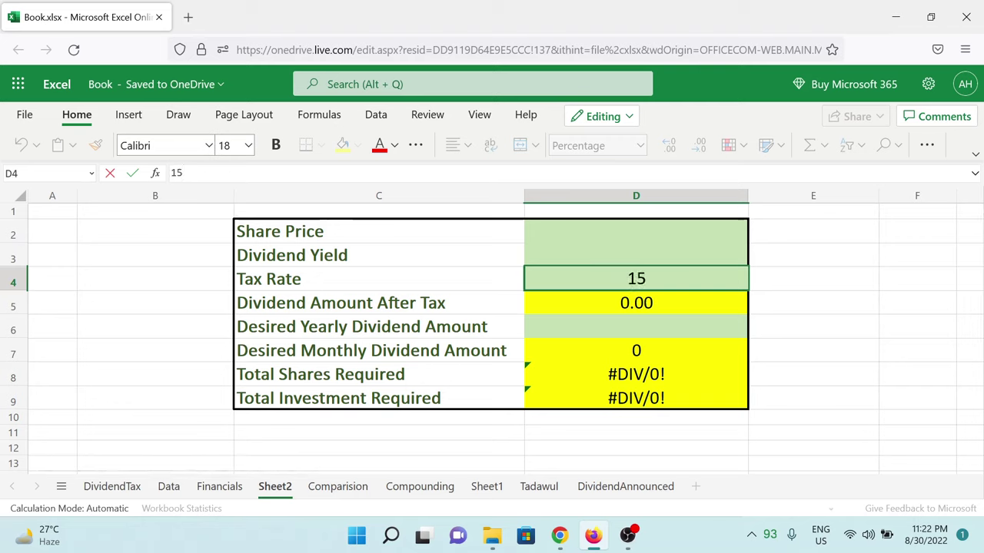
text(%)
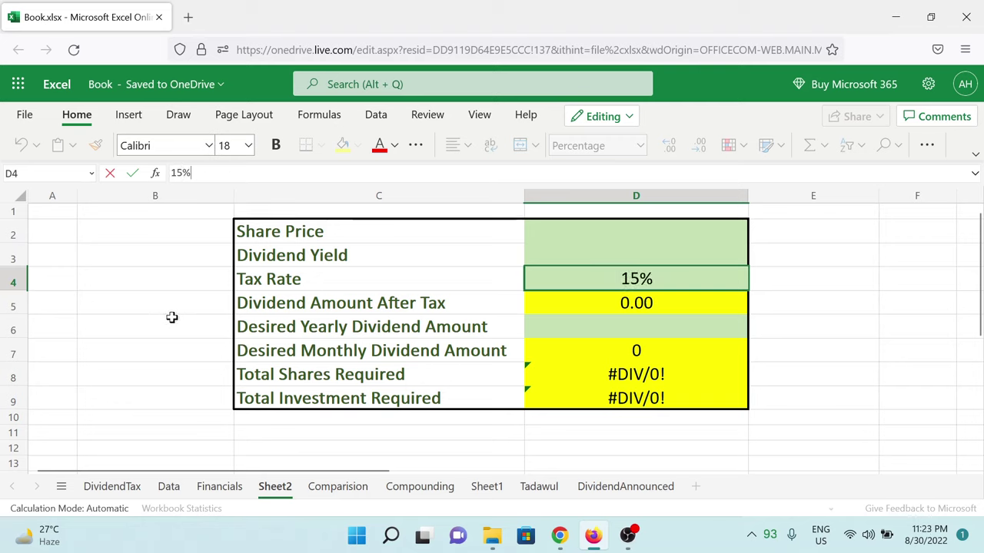
click(176, 282)
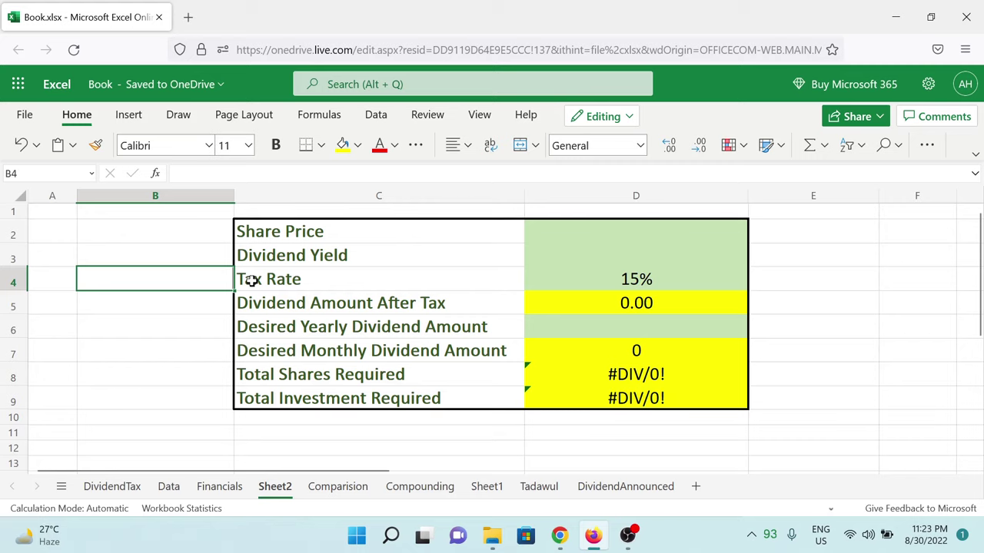
Enter a dividend yield of 20% in D3 and a share price of 50 in D2
click(565, 252)
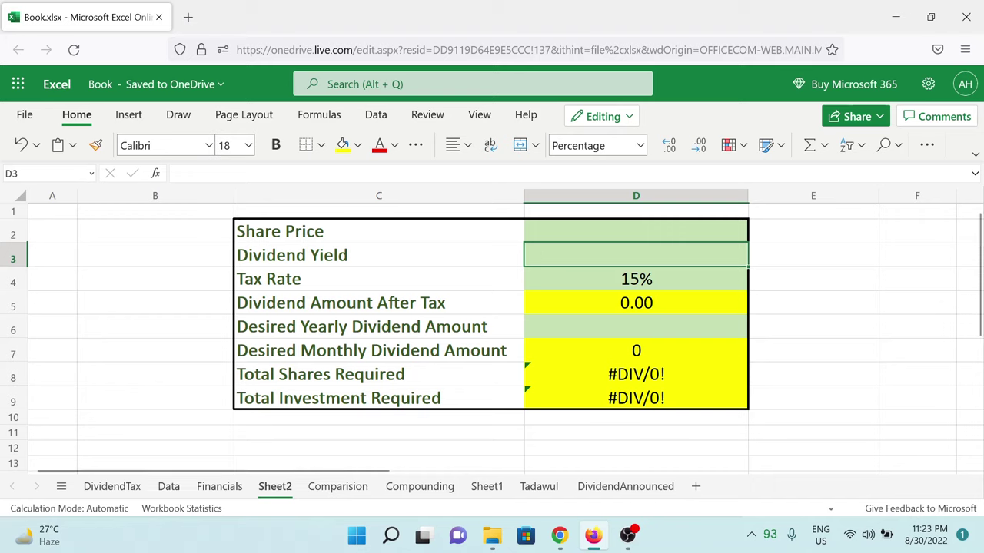
text(20%)
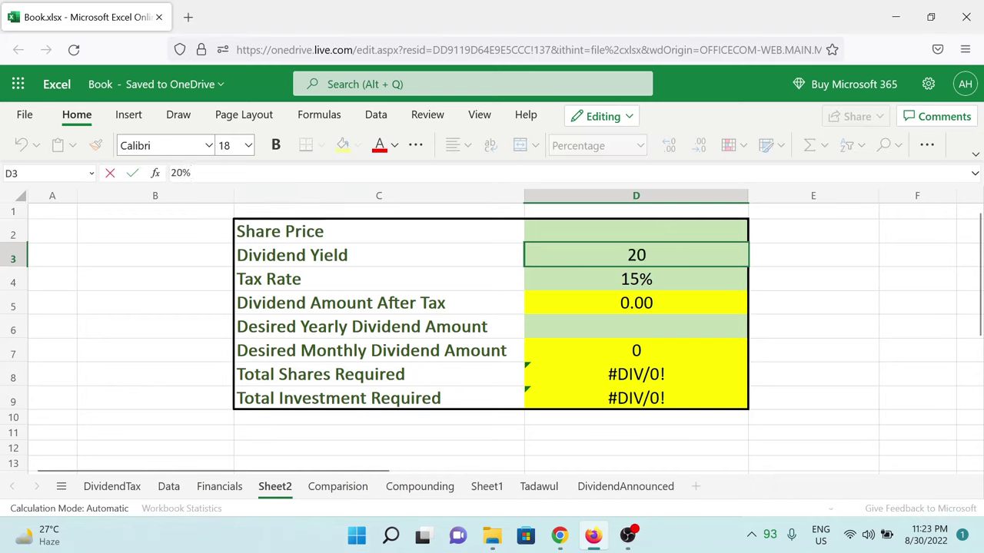
click(152, 279)
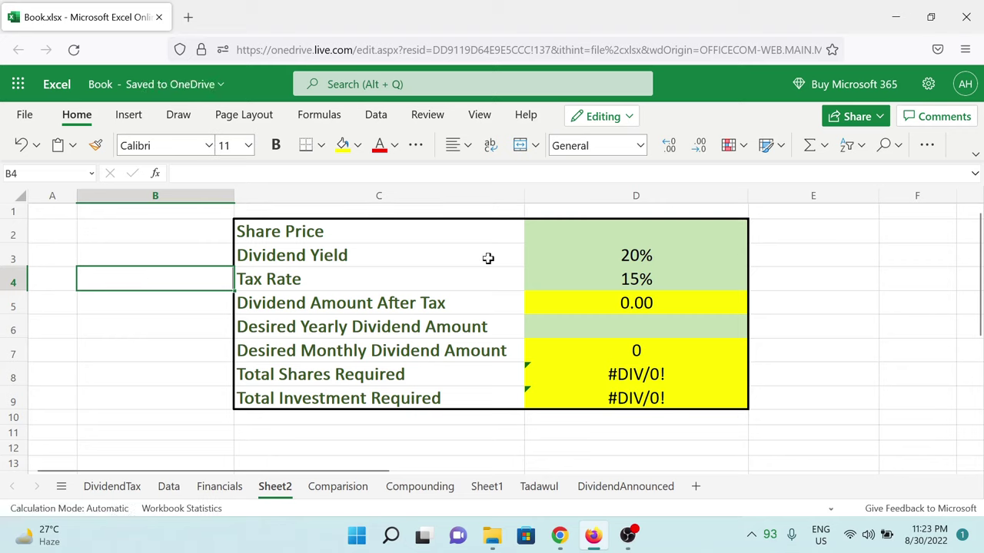
click(613, 226)
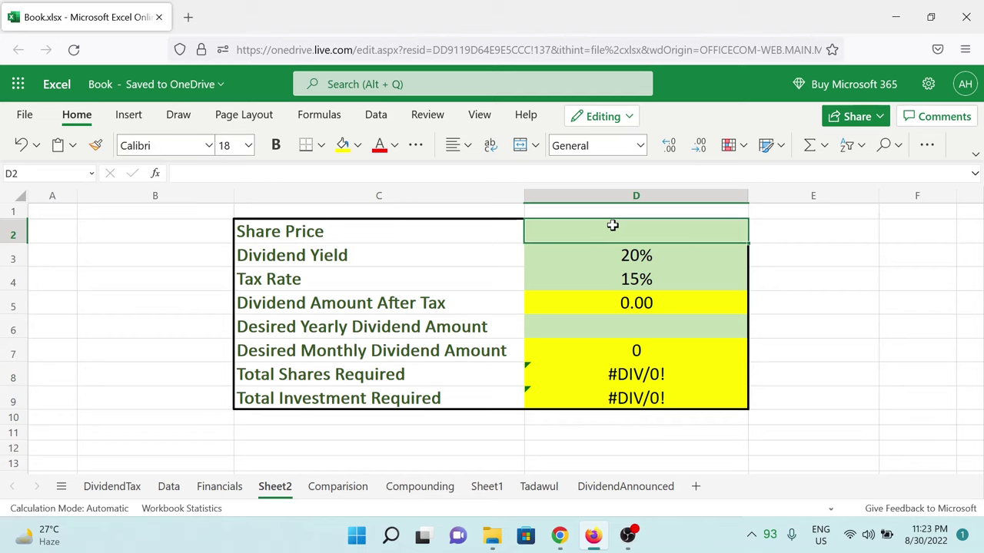
text(50)
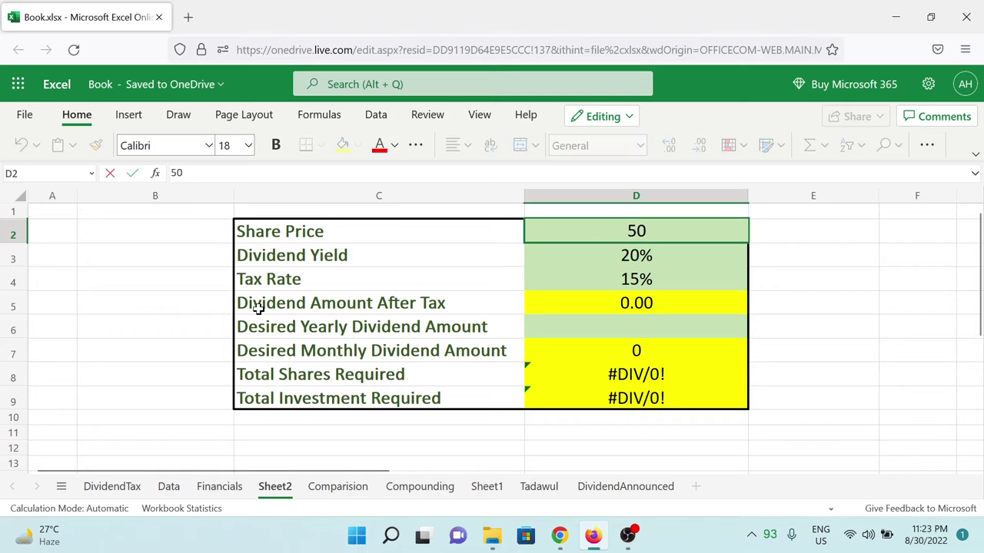
click(149, 312)
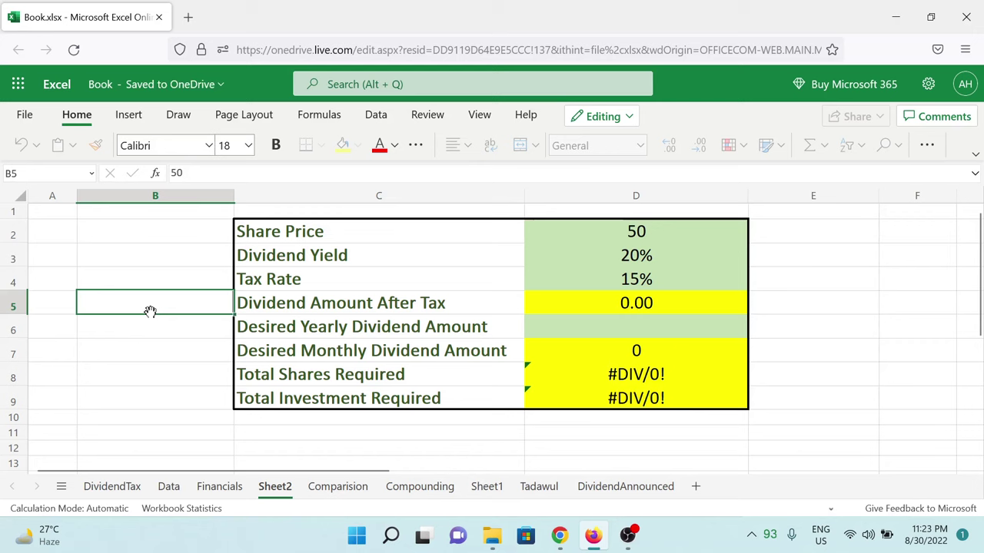
Enter 1200000 as the desired yearly dividend amount in cell D6
click(557, 318)
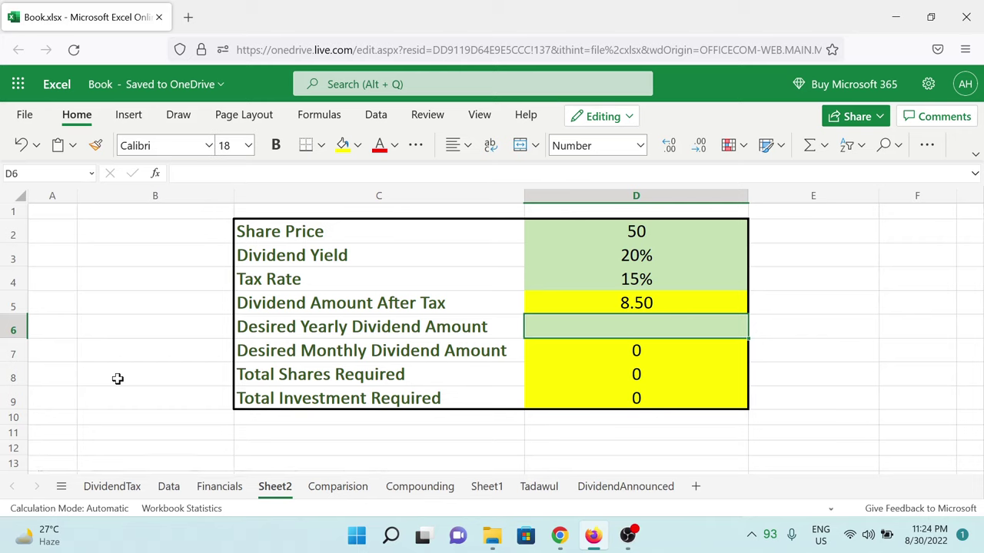
text(12)
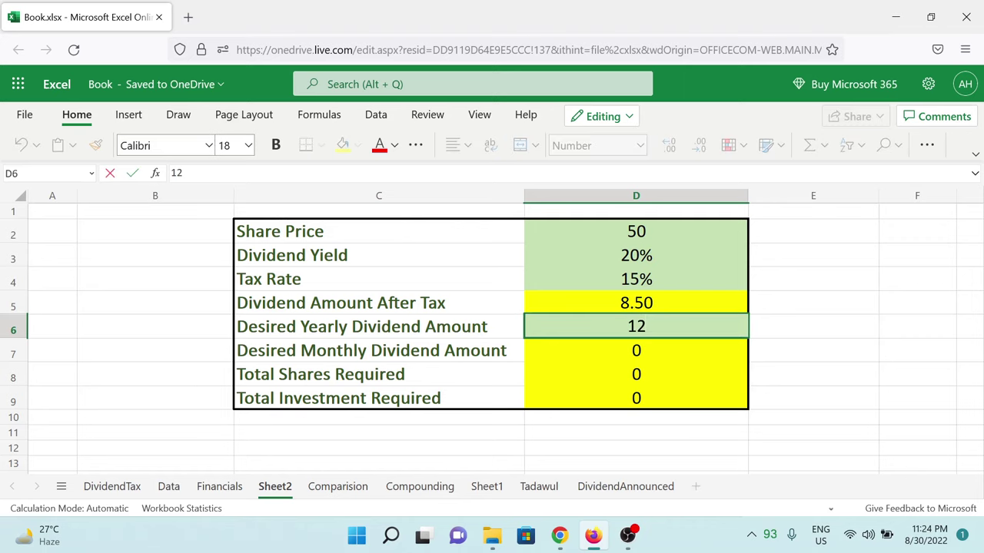
text(0000)
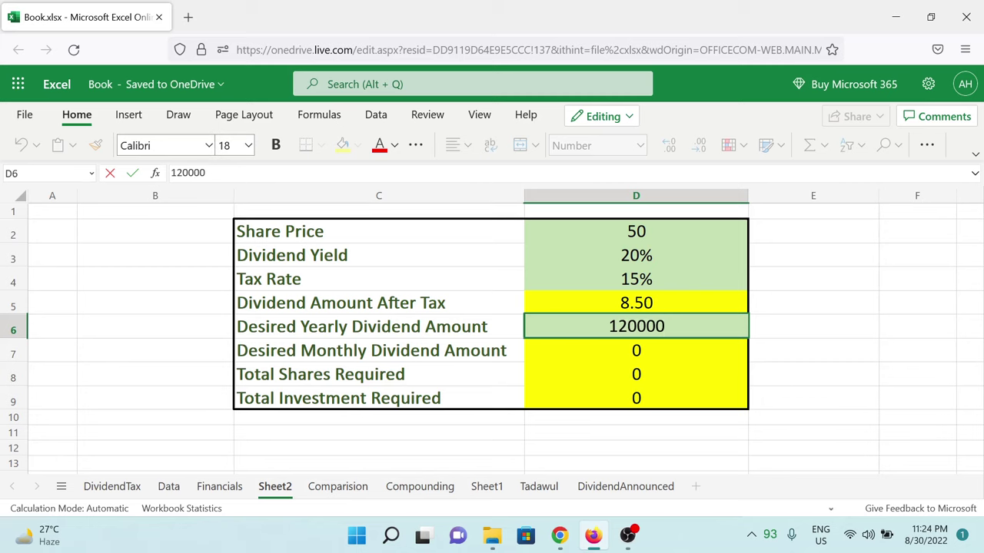
text(0)
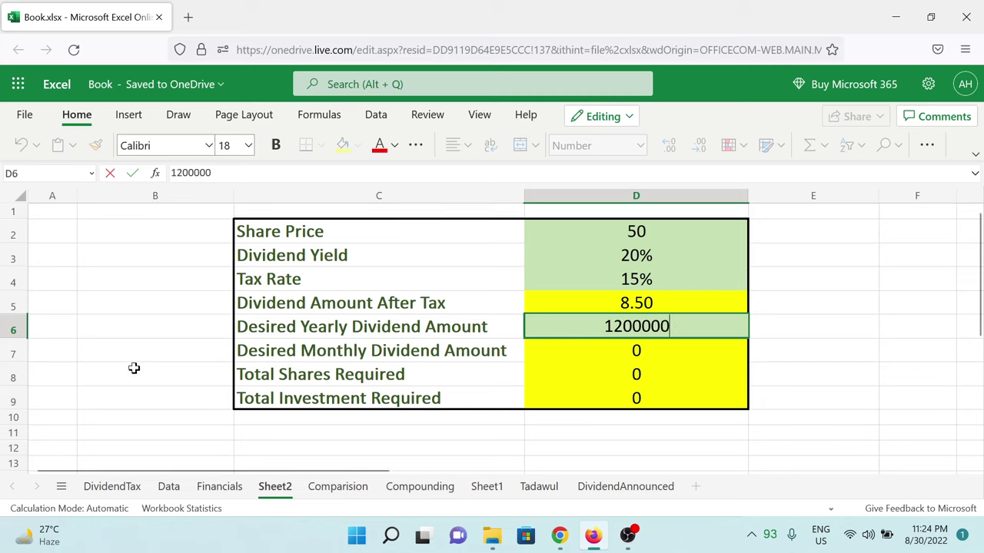
click(133, 368)
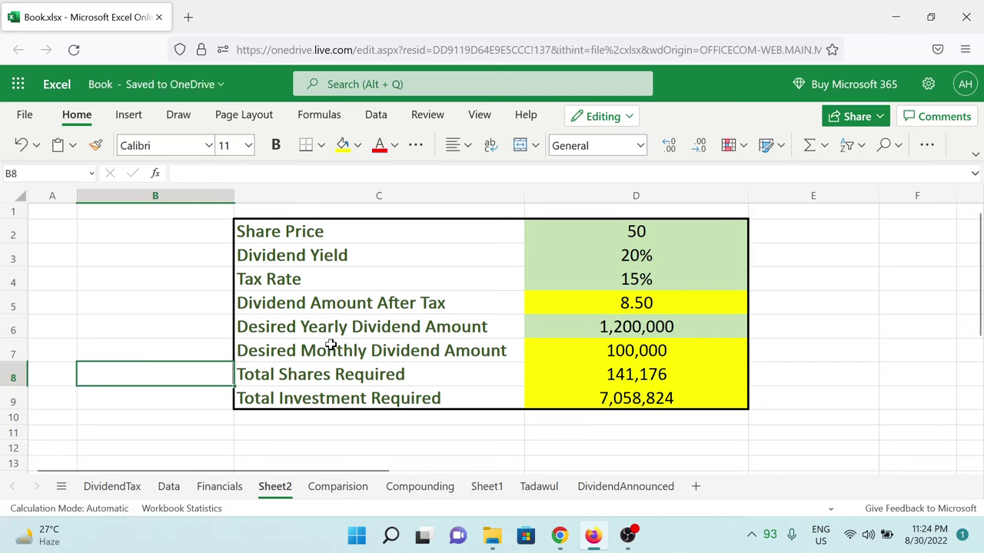
Examine the calculator's input values and the formulas for monthly dividend, total shares required and total investment required
click(396, 327)
click(381, 354)
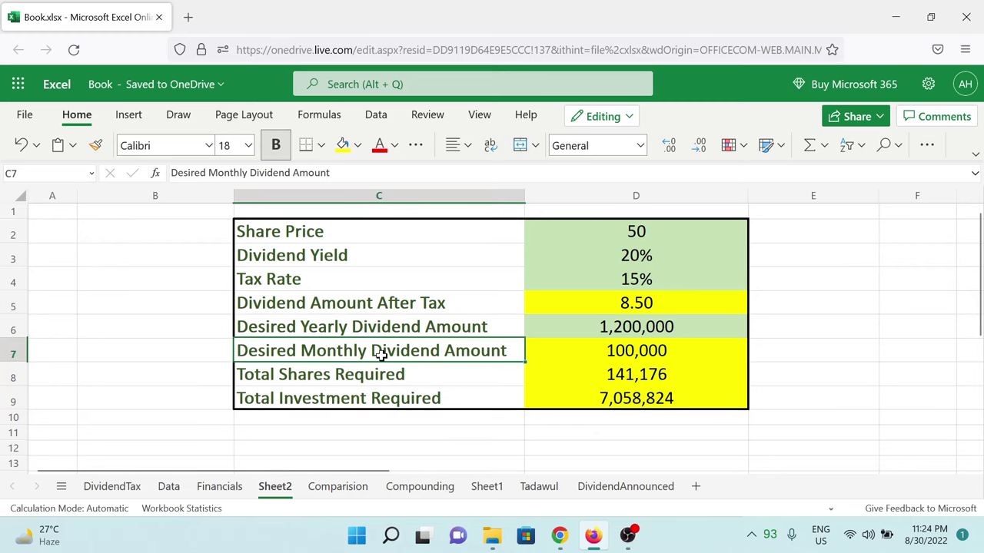
click(637, 348)
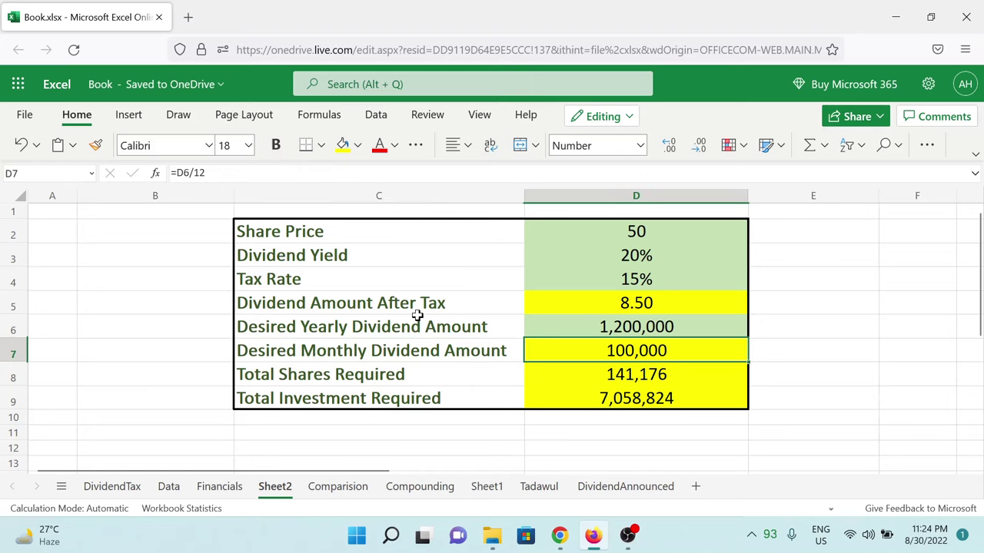
click(389, 305)
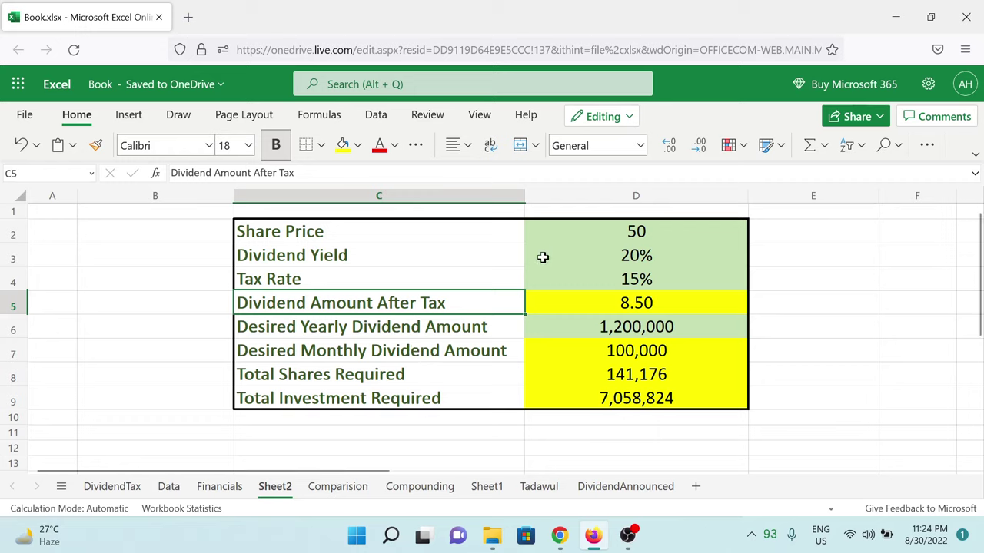
click(594, 235)
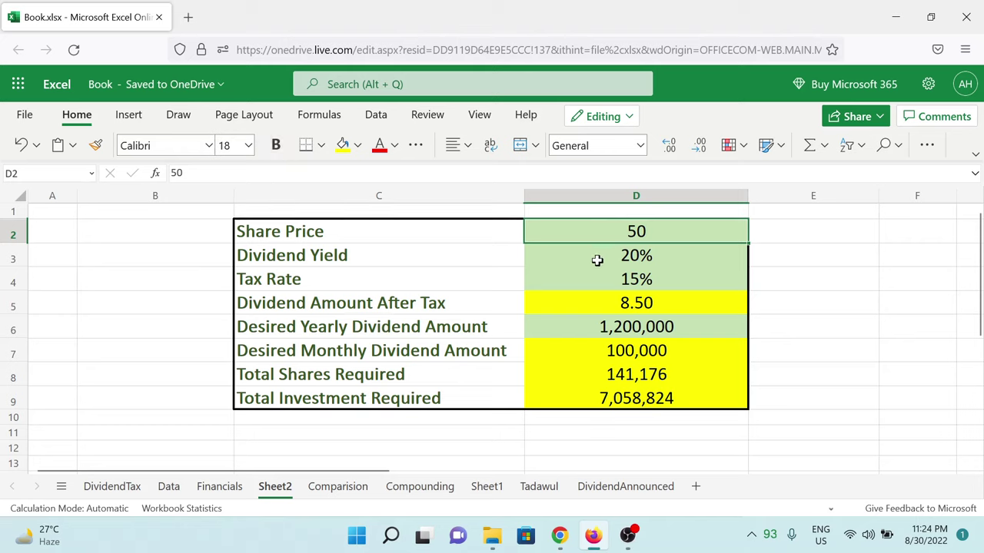
click(596, 260)
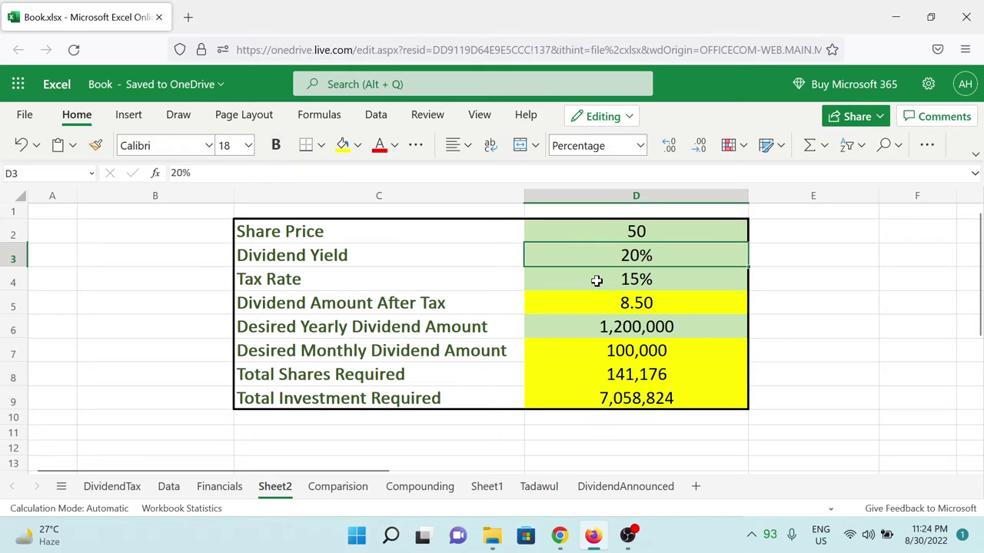
click(595, 279)
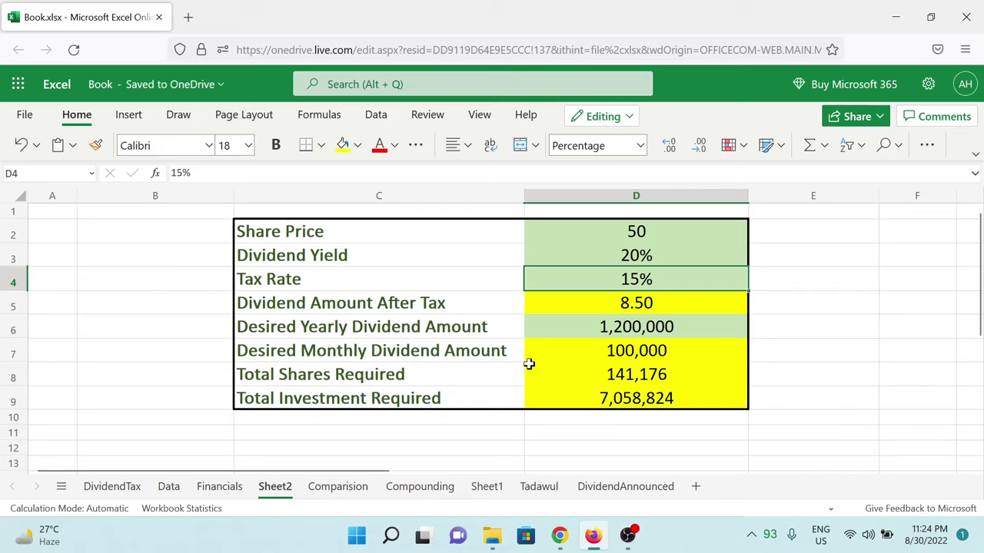
click(583, 379)
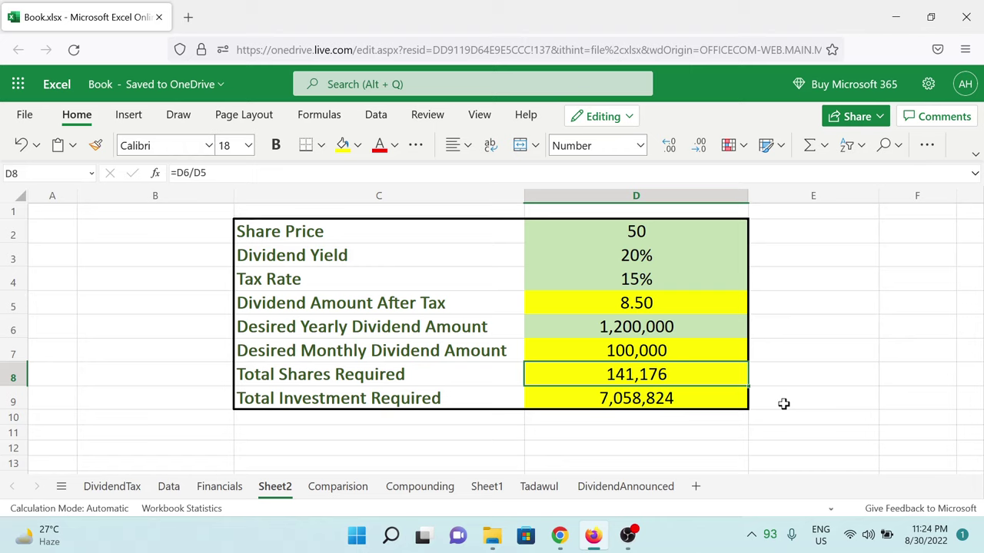
click(579, 351)
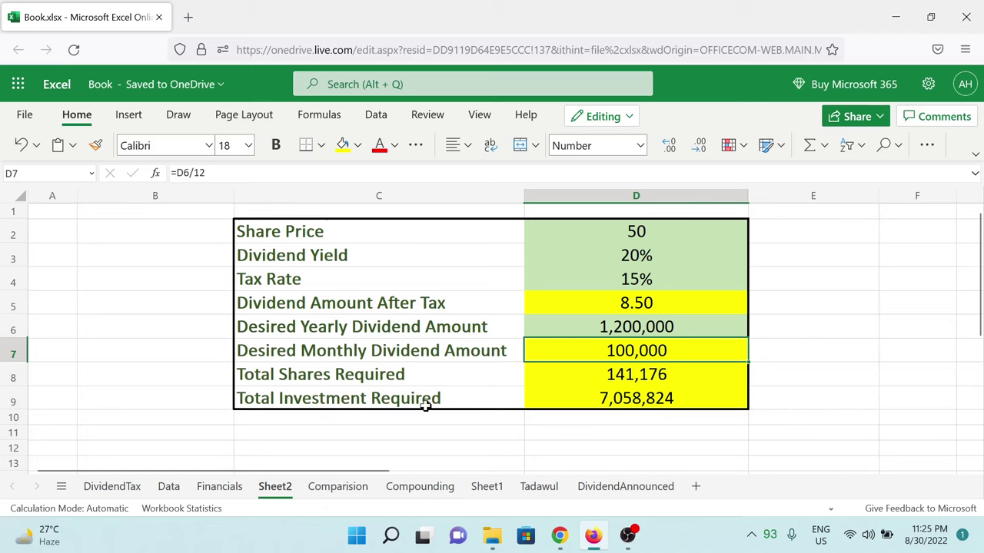
click(582, 401)
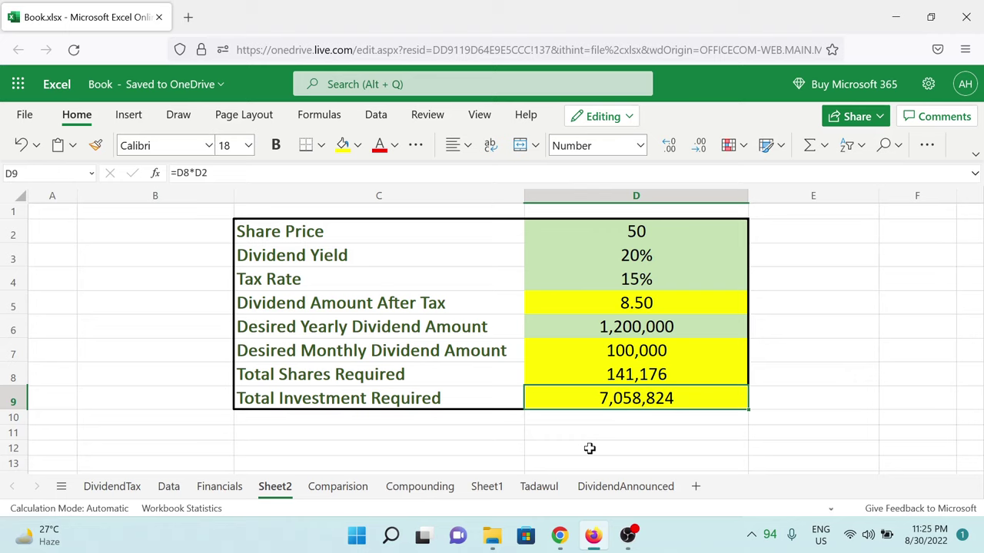
Set the tax rate in D4 to 30% and review the recalculated dividend, shares and investment cells
click(568, 273)
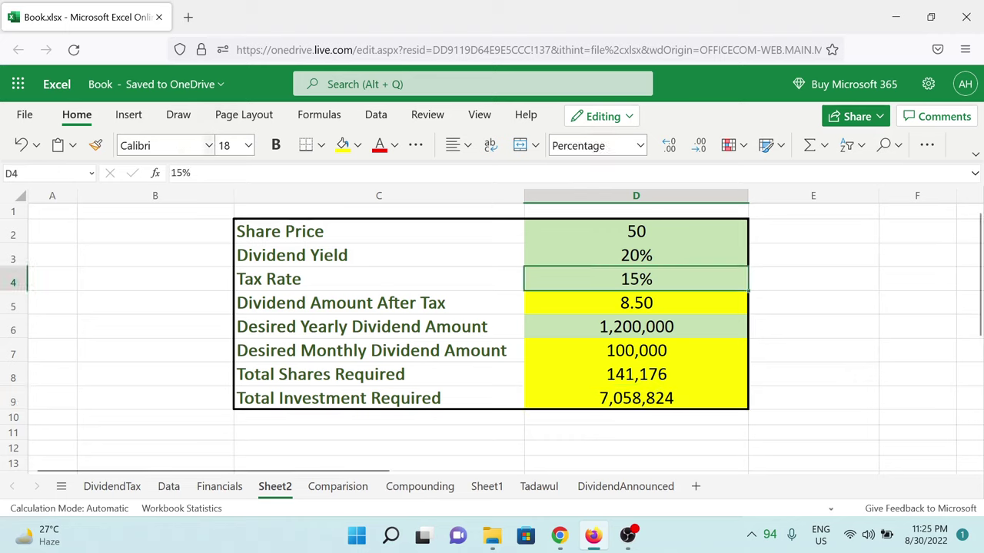
click(178, 173)
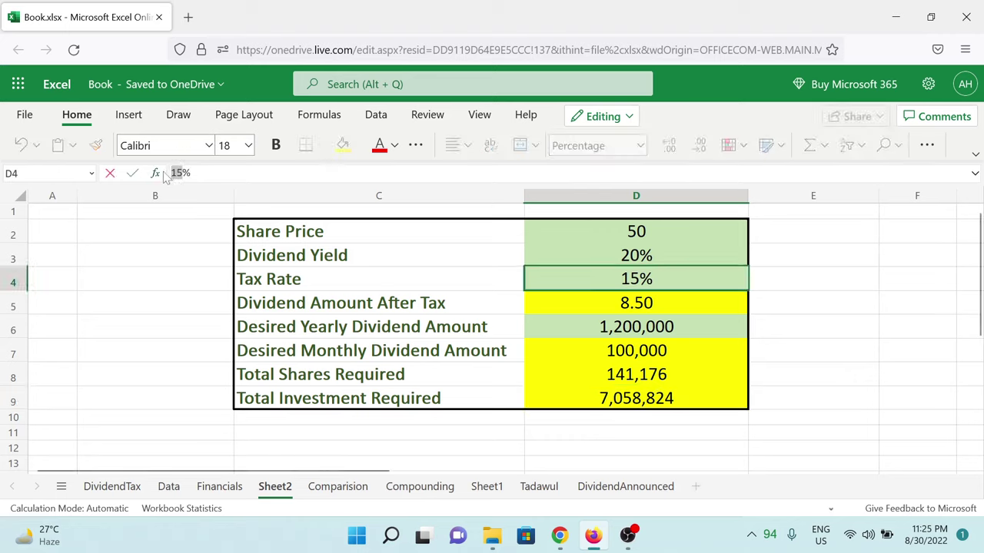
text(30%)
key(Return)
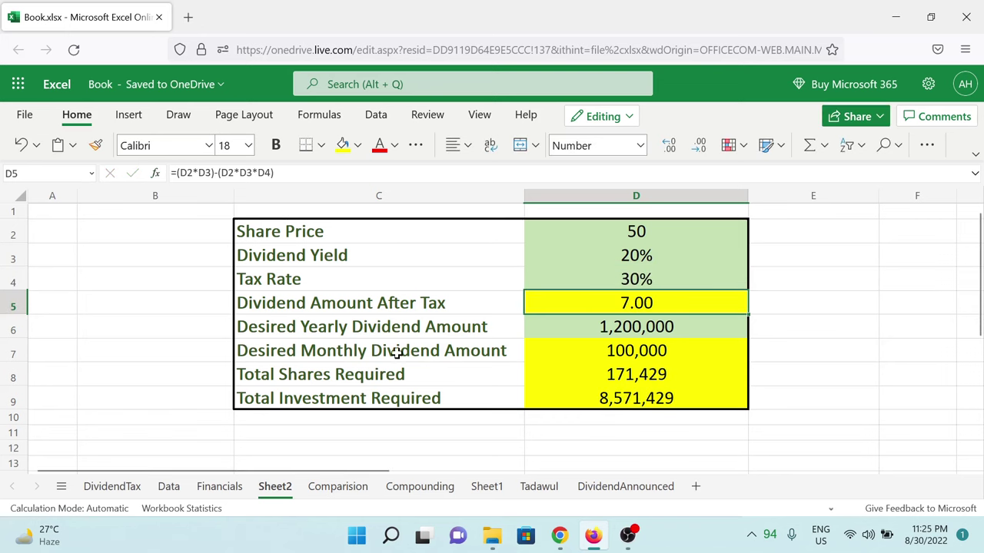
click(588, 392)
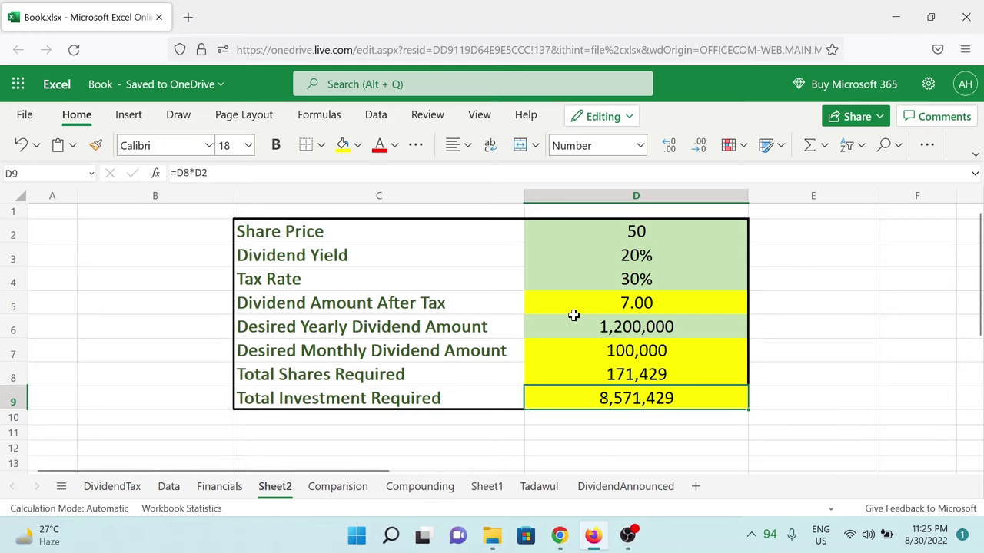
click(605, 308)
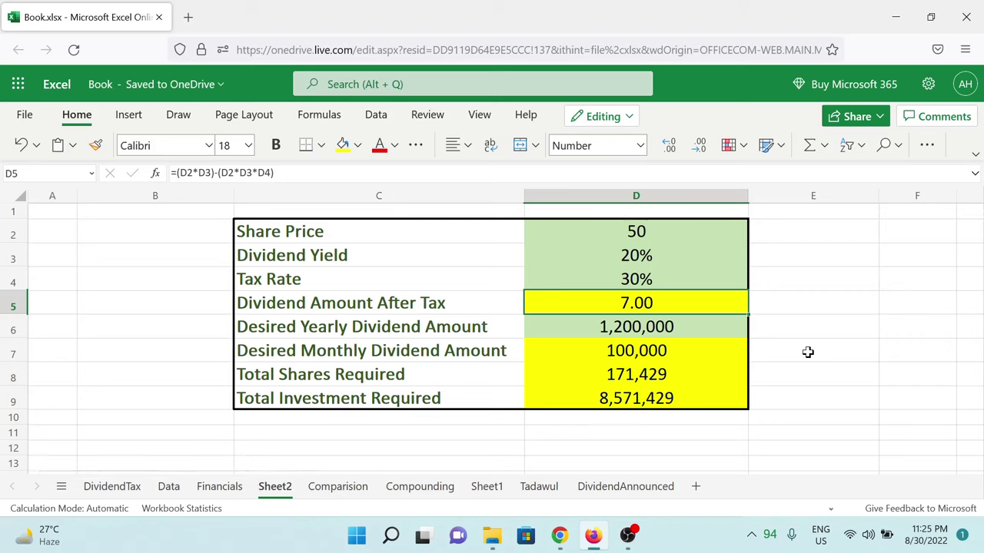
click(653, 375)
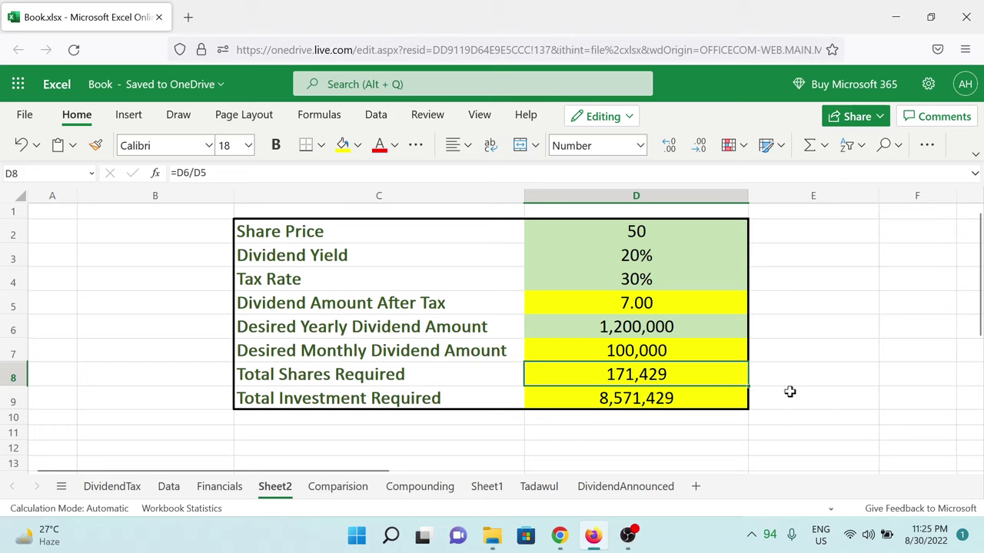
click(636, 351)
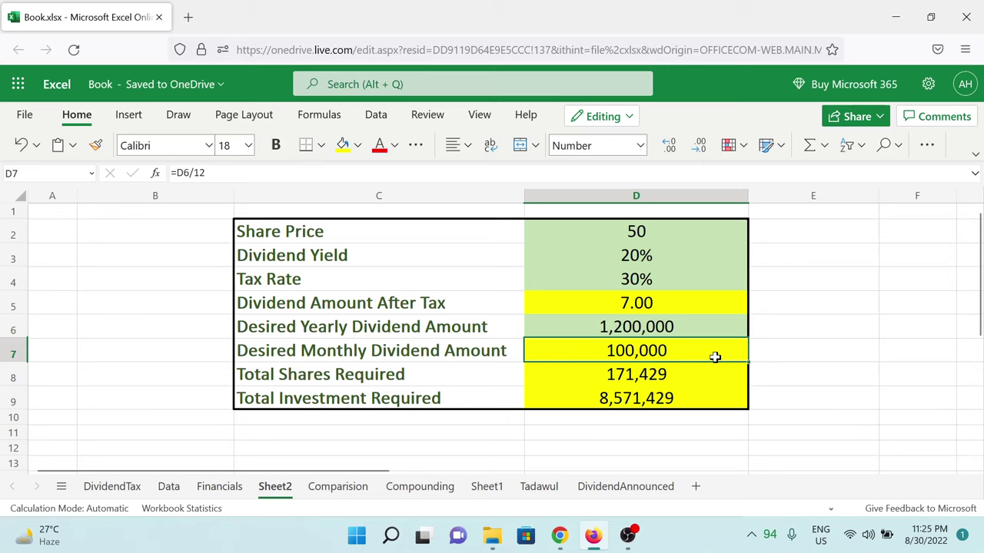
Set the share price in cell D2 to 500
click(613, 231)
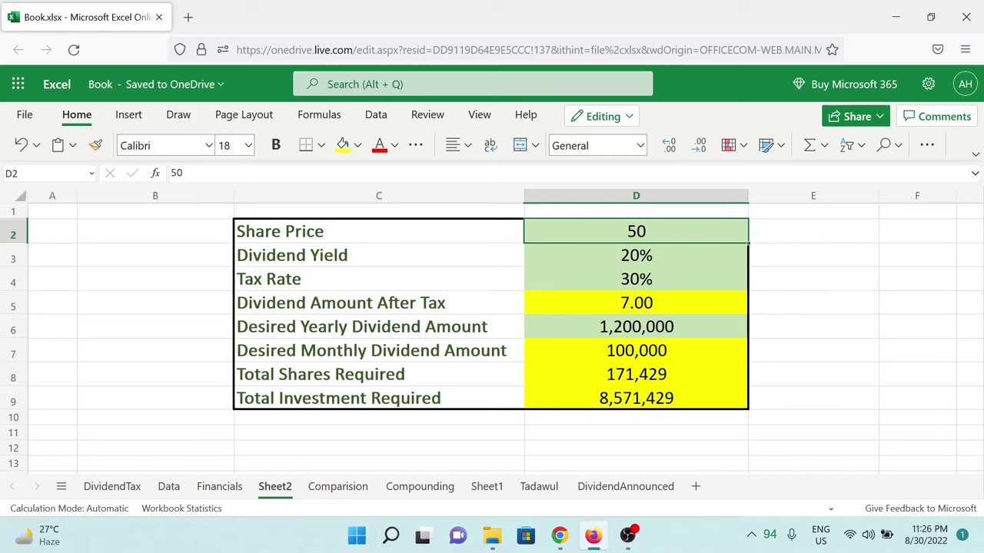
key(F2)
text(0)
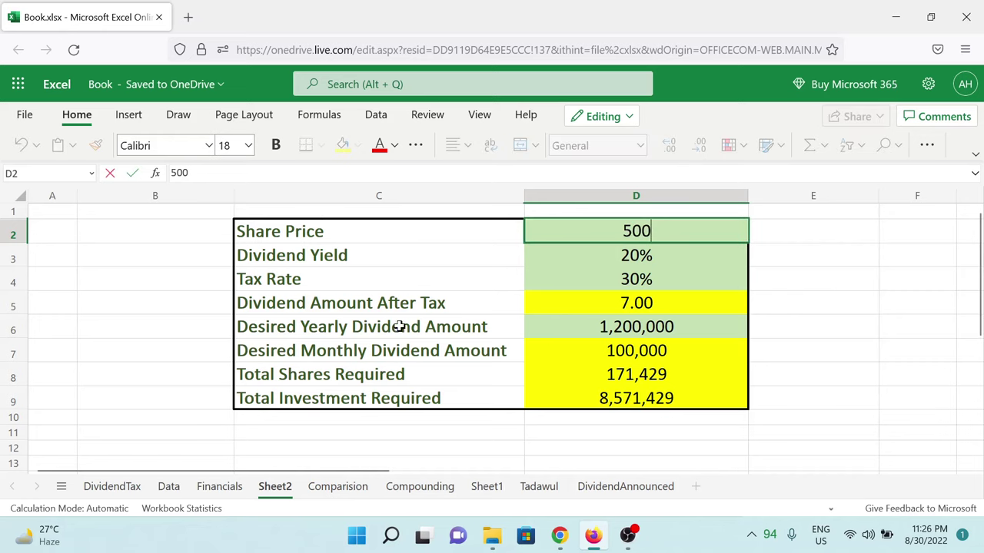
click(199, 355)
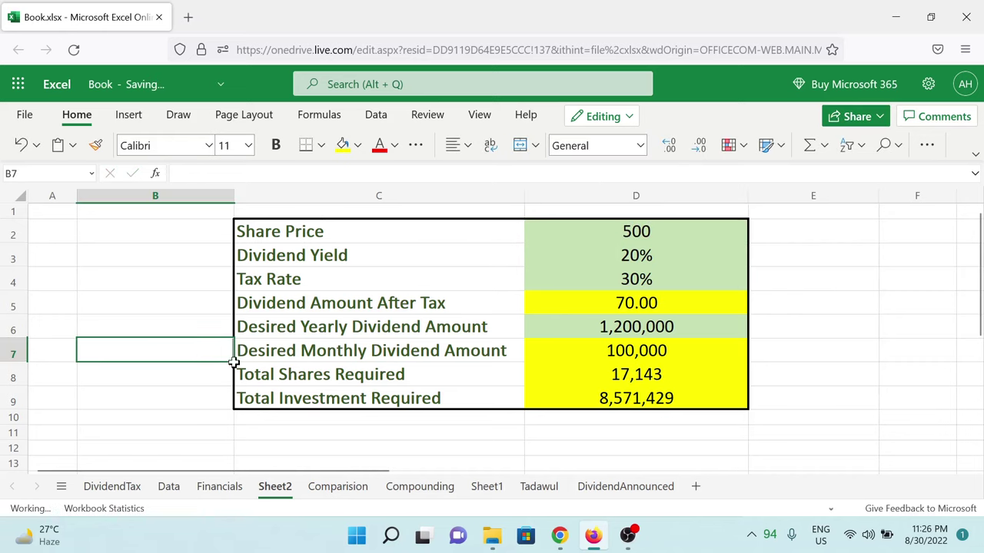
Check the total investment required in D9 and the total shares required in D8 for the current share price
click(590, 403)
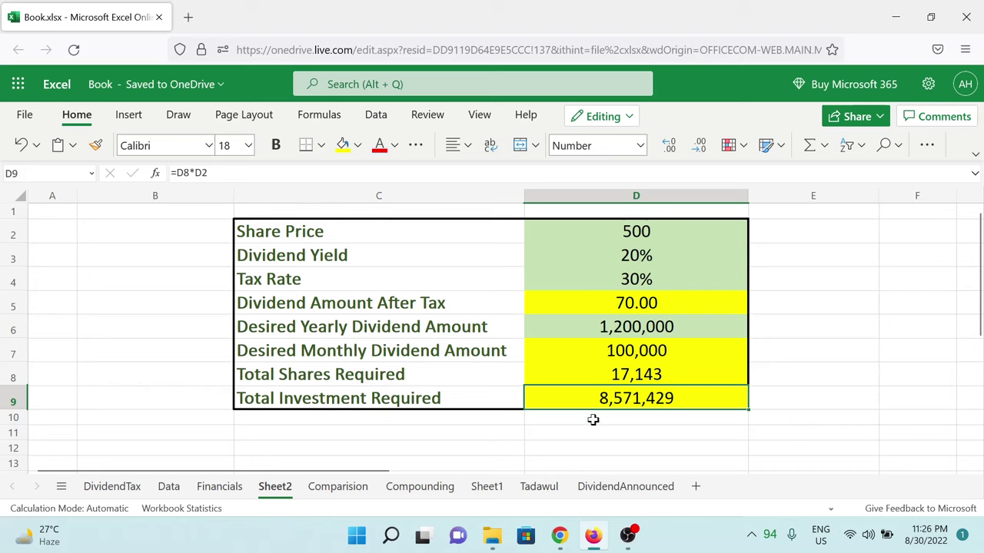
click(619, 376)
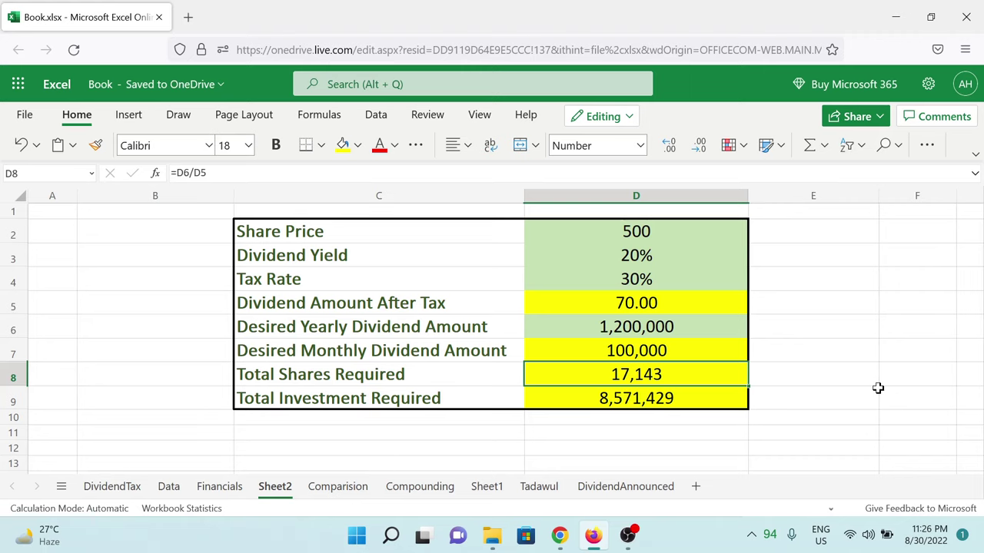
click(605, 399)
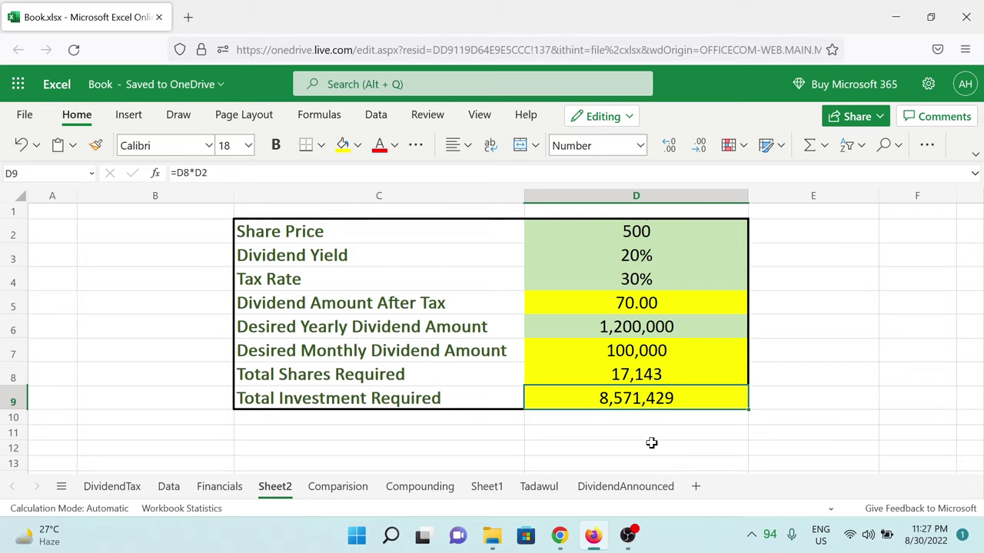
Set the share price in D2 to 20 and check the recalculated total investment required
click(650, 225)
text(20)
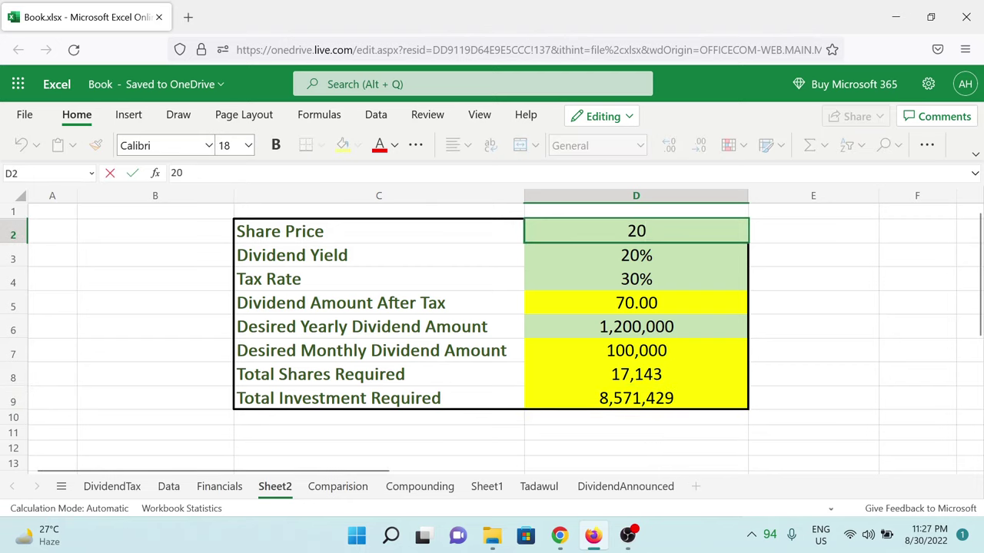
click(903, 303)
click(603, 406)
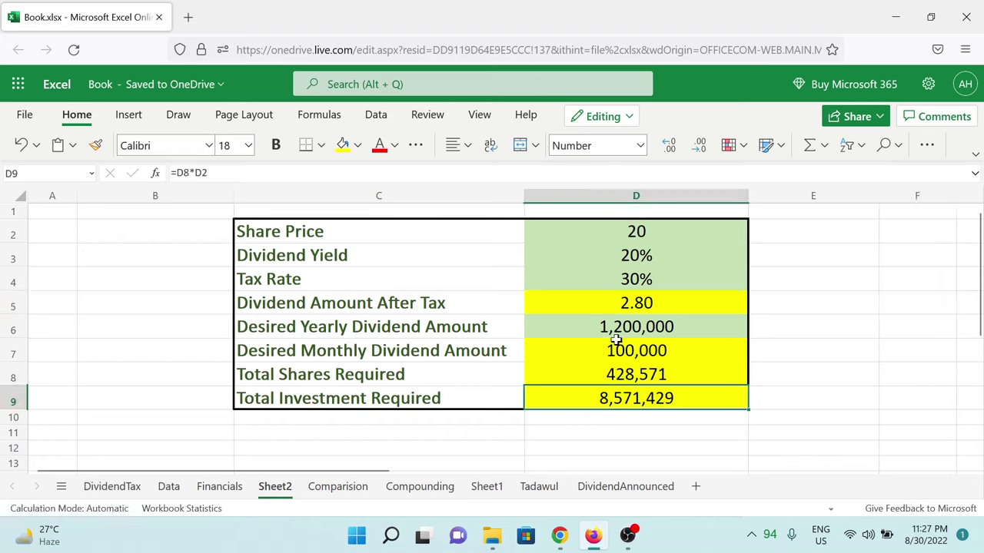
Set the dividend yield in D3 to 10% and check the recalculated total investment in D9
click(624, 259)
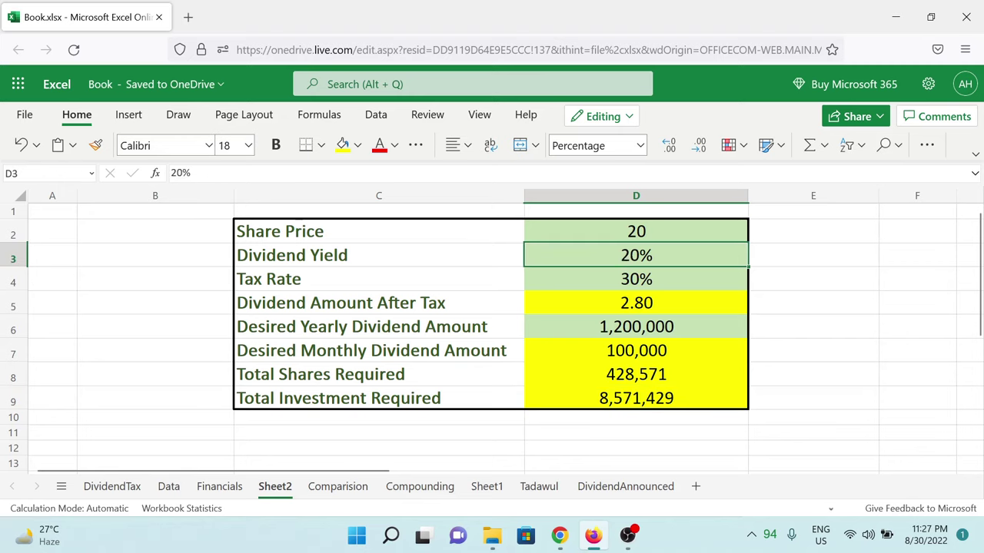
key(F2)
text(10)
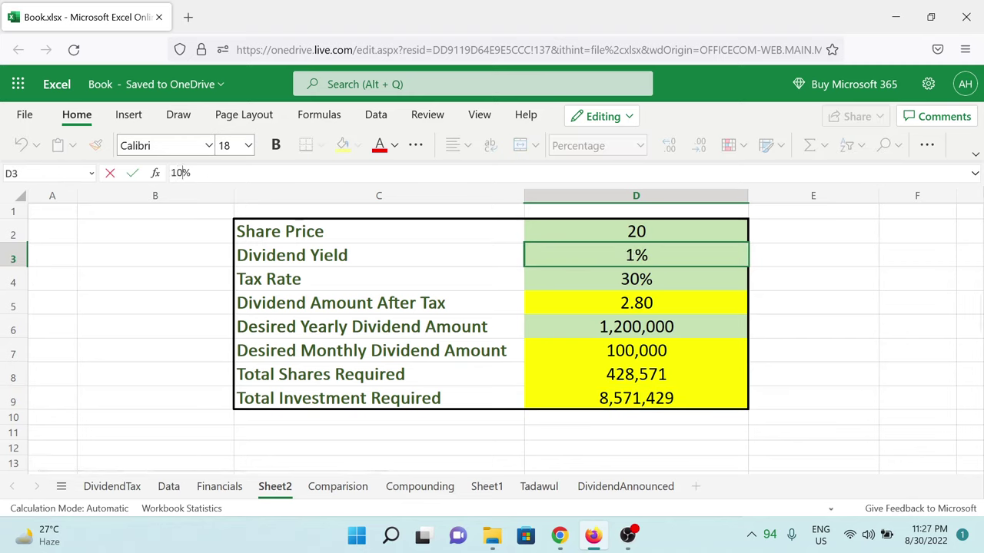
click(136, 249)
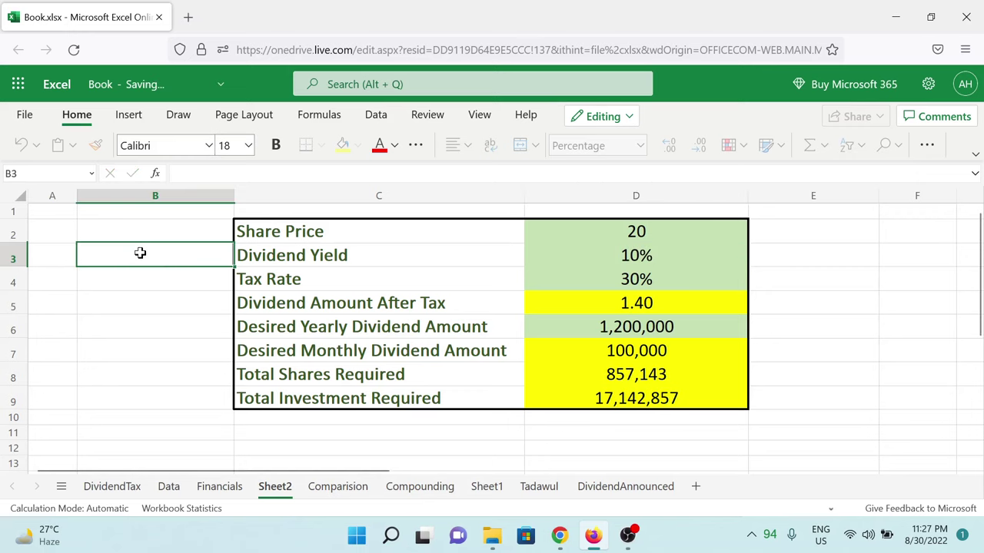
click(591, 402)
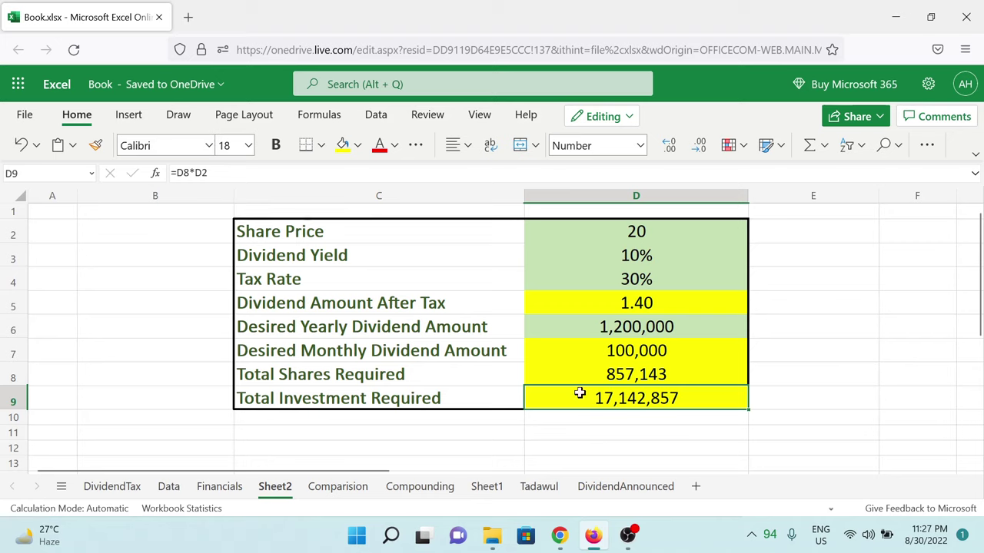
Lower the dividend yield in D3 to 5% and check the total investment required again
click(607, 256)
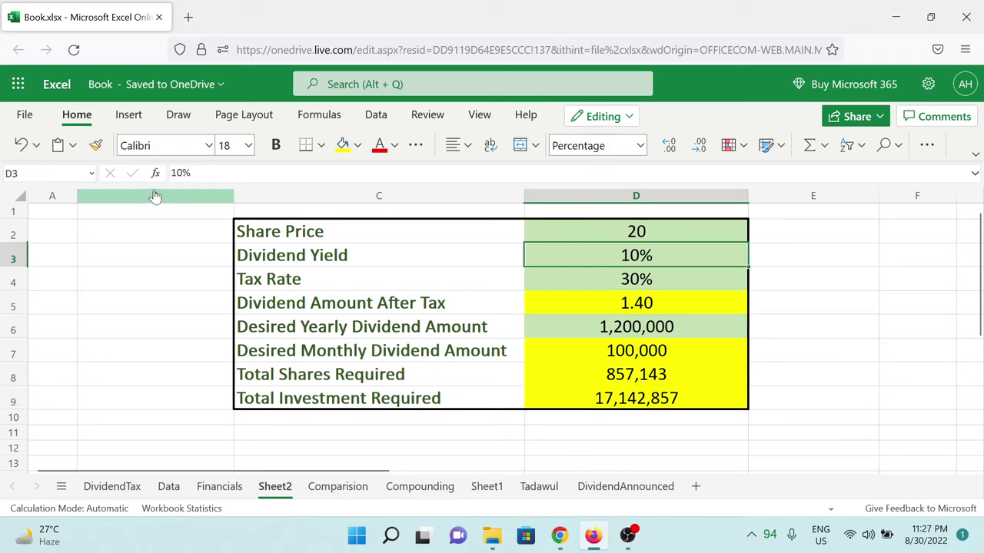
click(172, 174)
key(BackSpace)
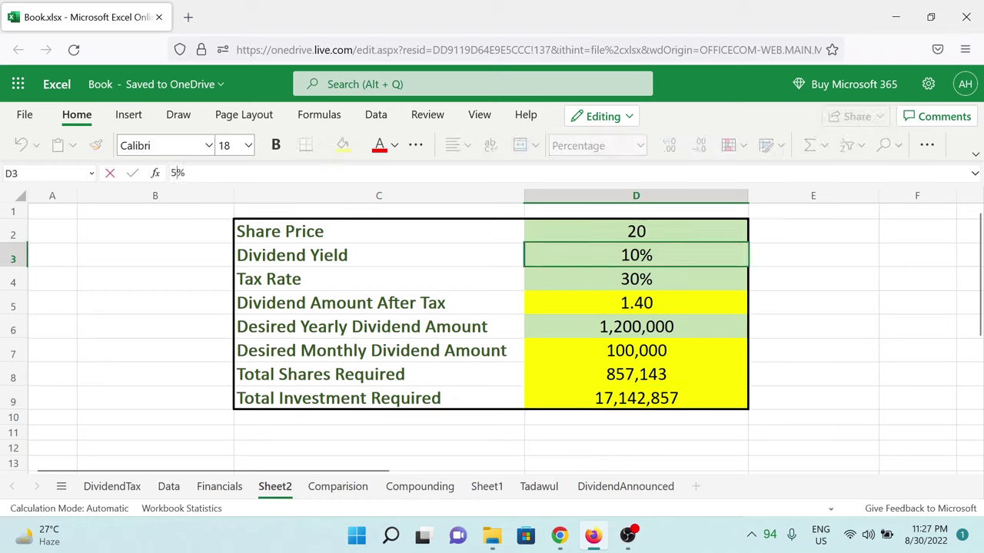
text(5%)
click(129, 271)
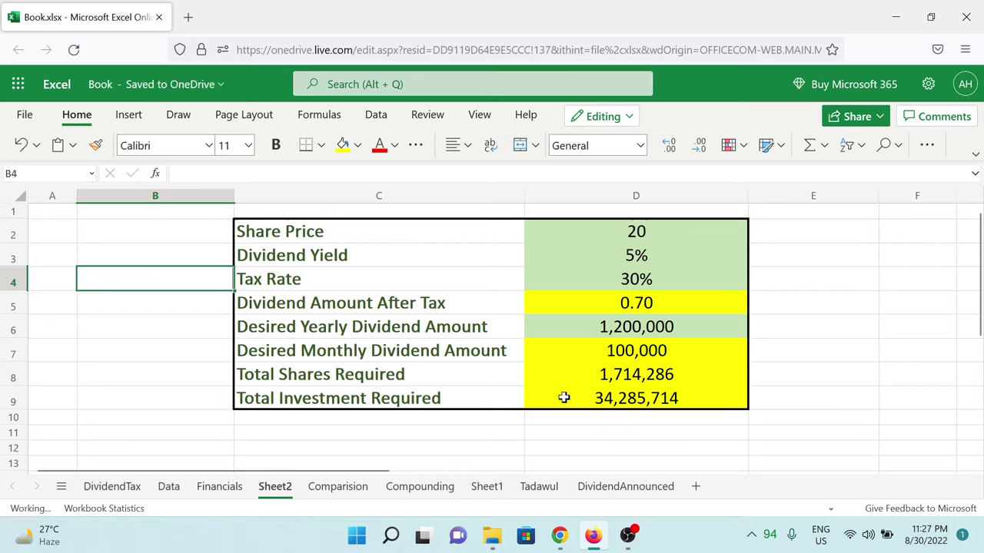
click(588, 405)
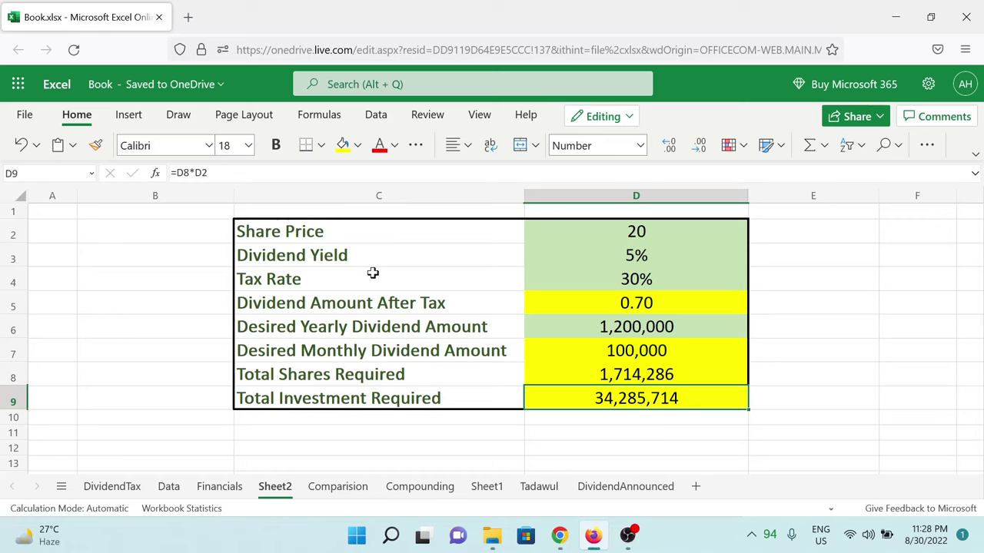
Change the dividend yield in D3 to 13.5% to recalculate the shares and investment required
click(538, 253)
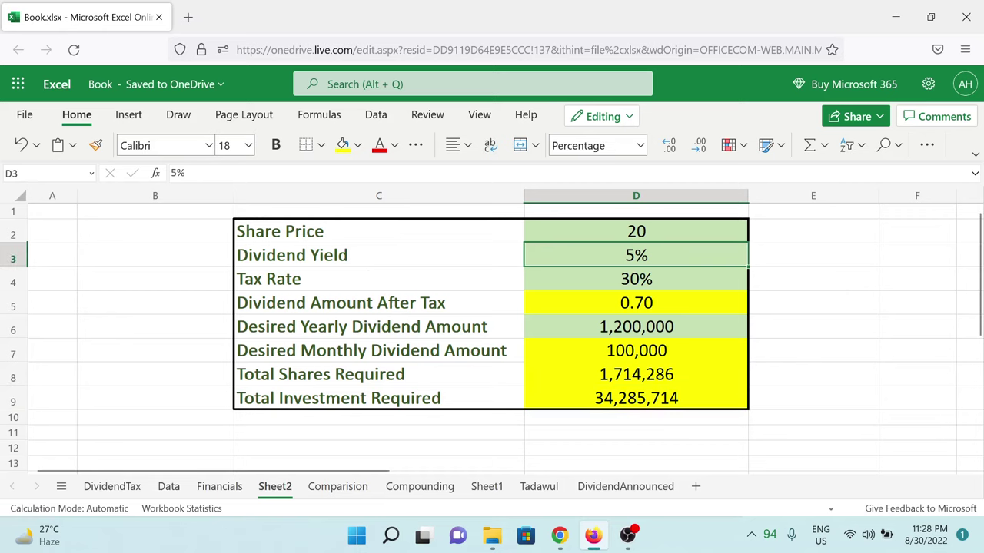
click(173, 173)
text(13.)
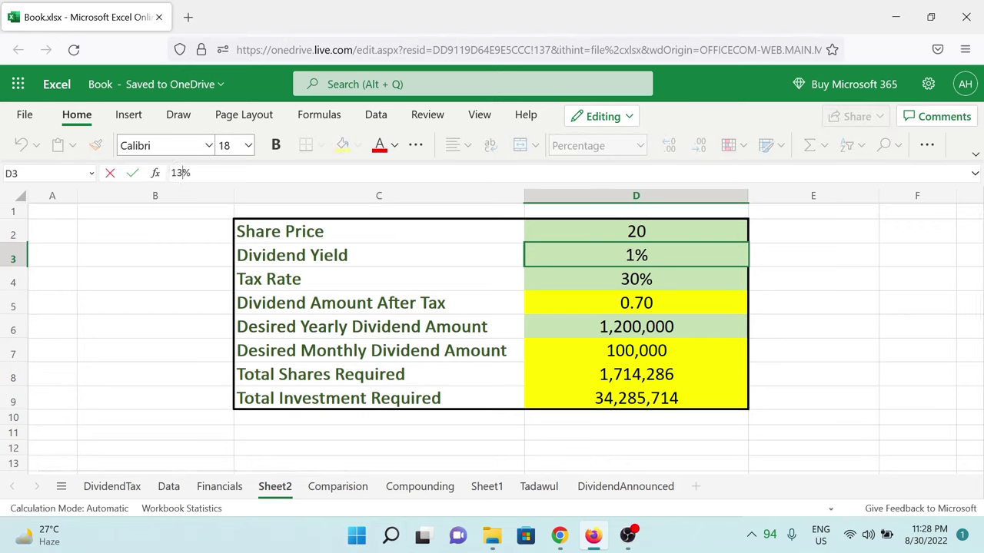
text(5)
click(157, 268)
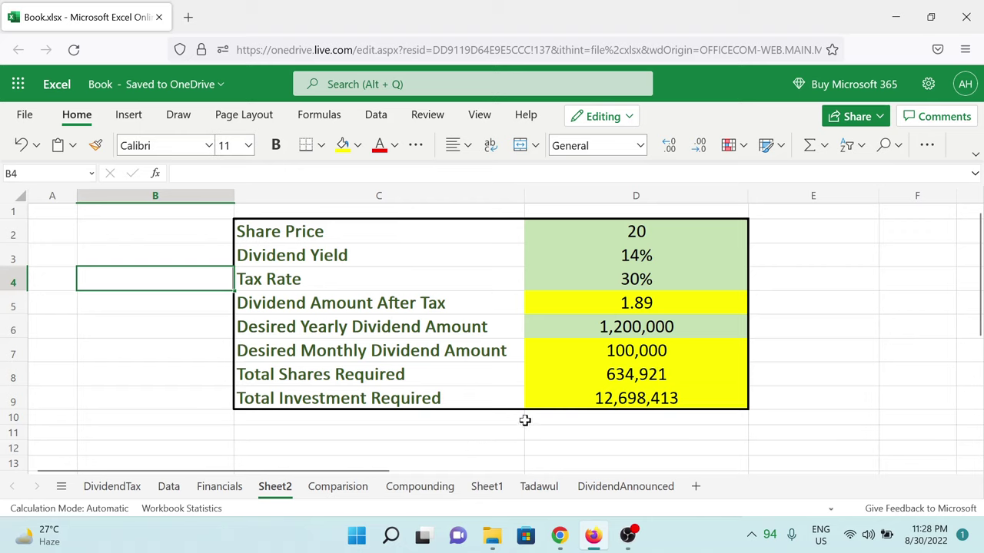
Set the dividend yield in D3 back to 20%
click(620, 256)
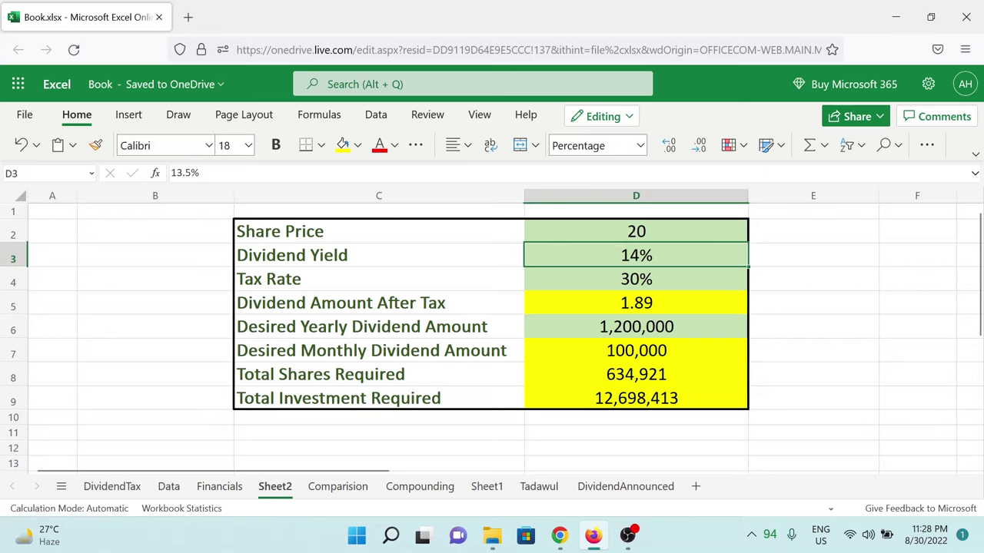
double_click(182, 173)
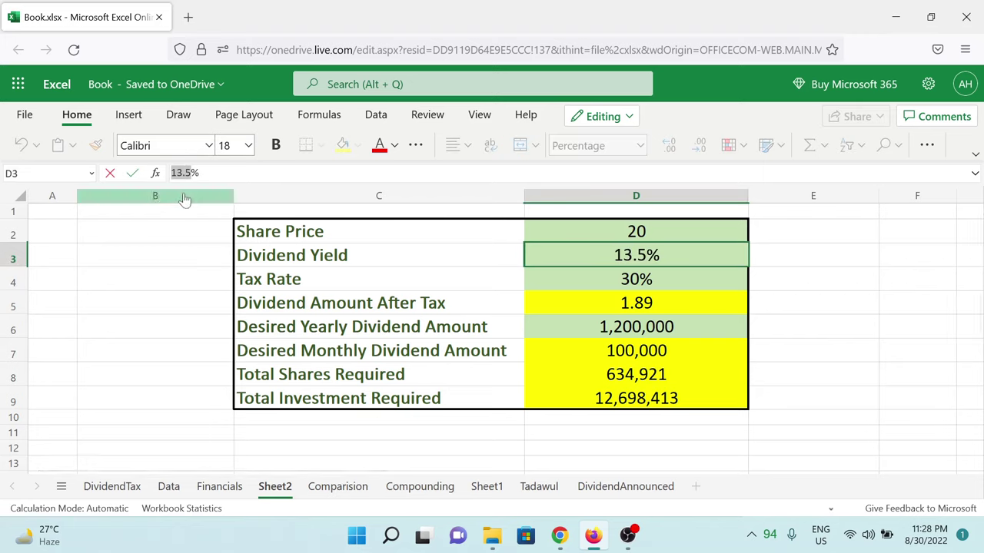
text(20)
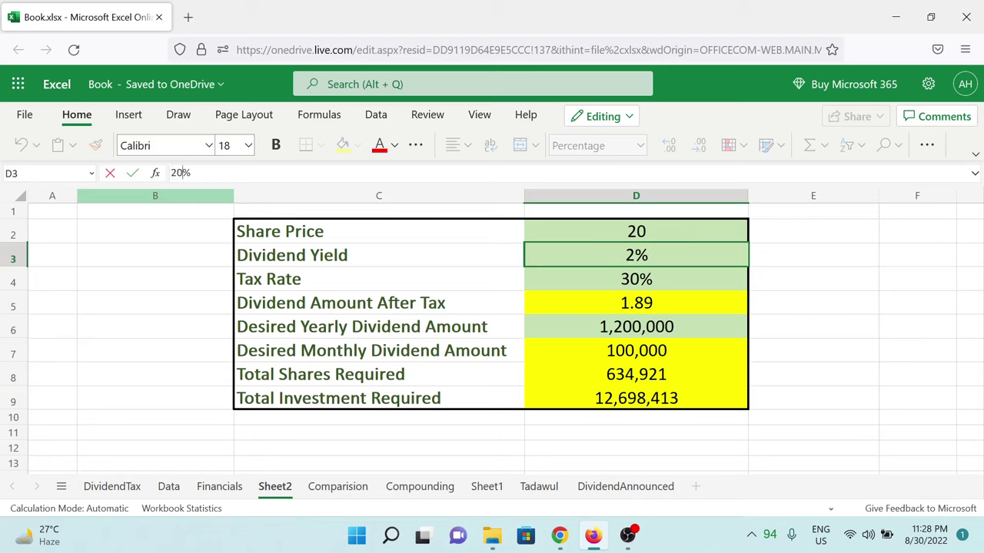
click(161, 277)
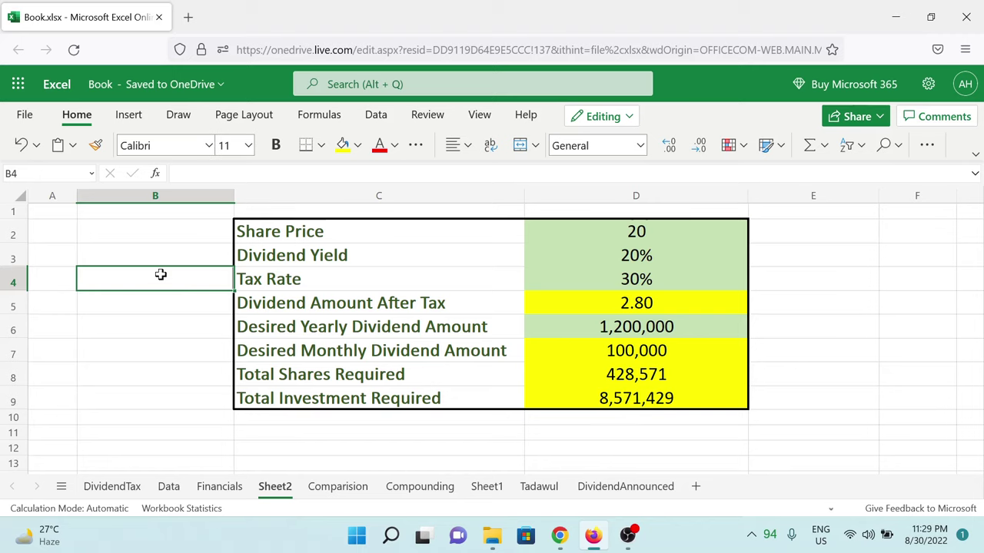
Set the tax rate in cell D4 to 15%
click(572, 274)
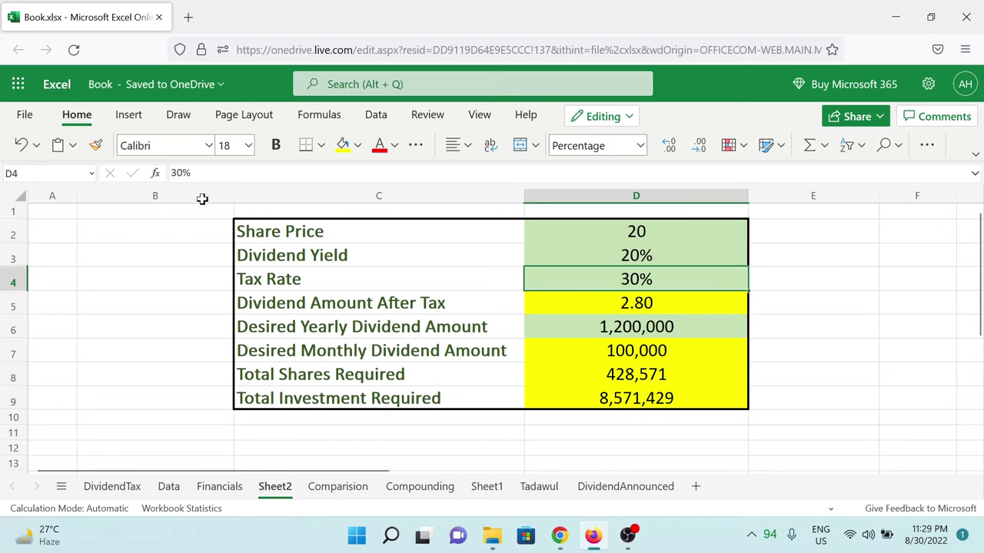
click(171, 175)
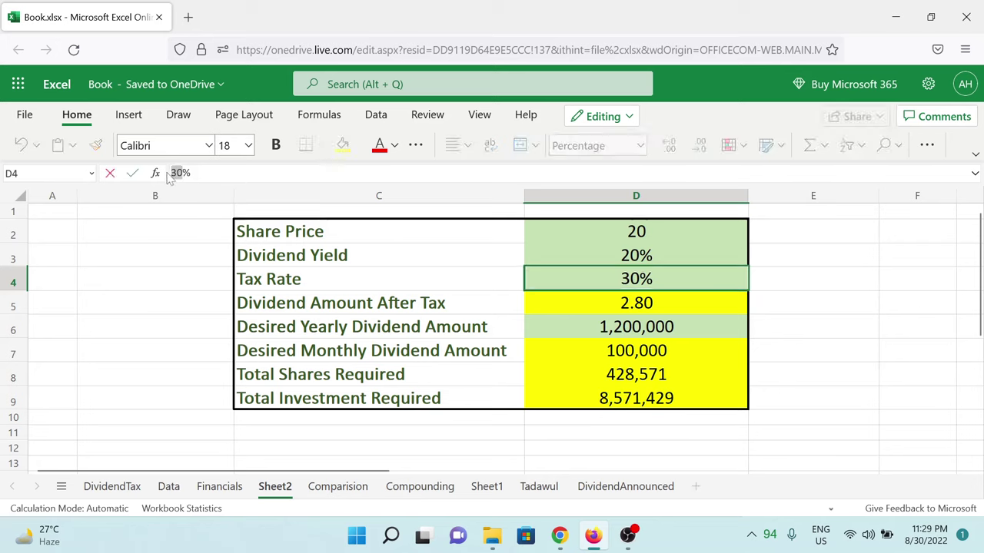
text(15%)
key(Return)
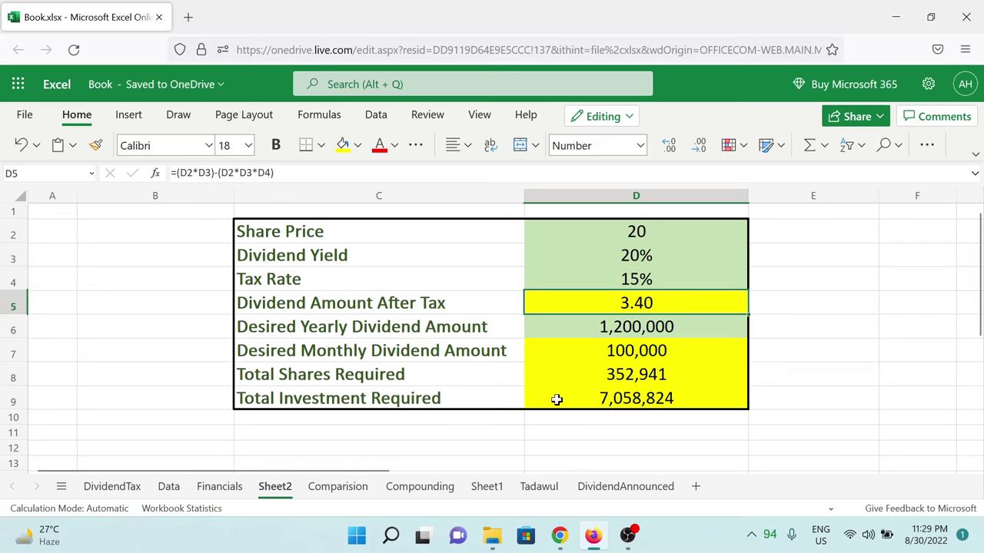